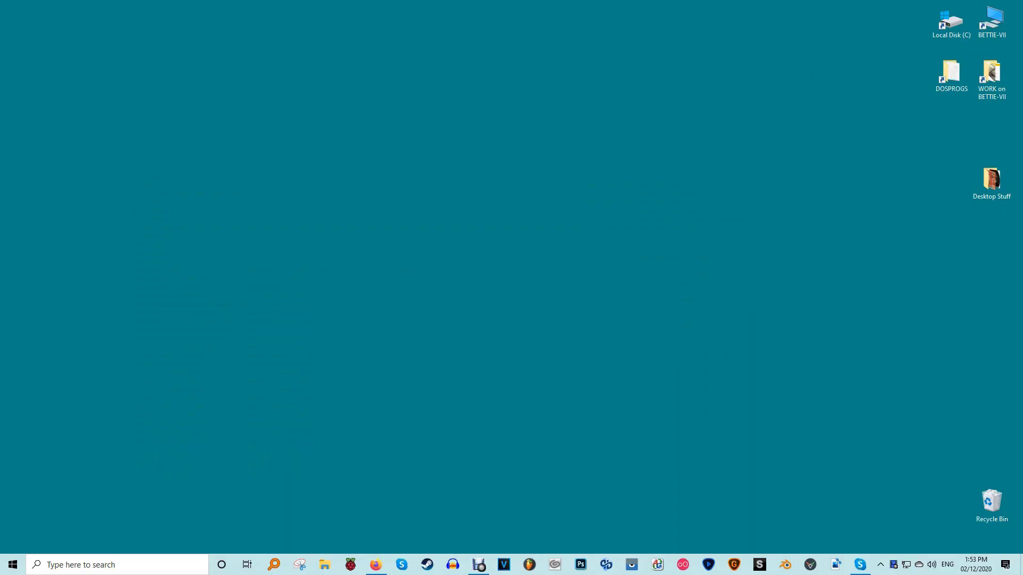
Open the Settings app's advanced App settings page from the Start menu
click(12, 564)
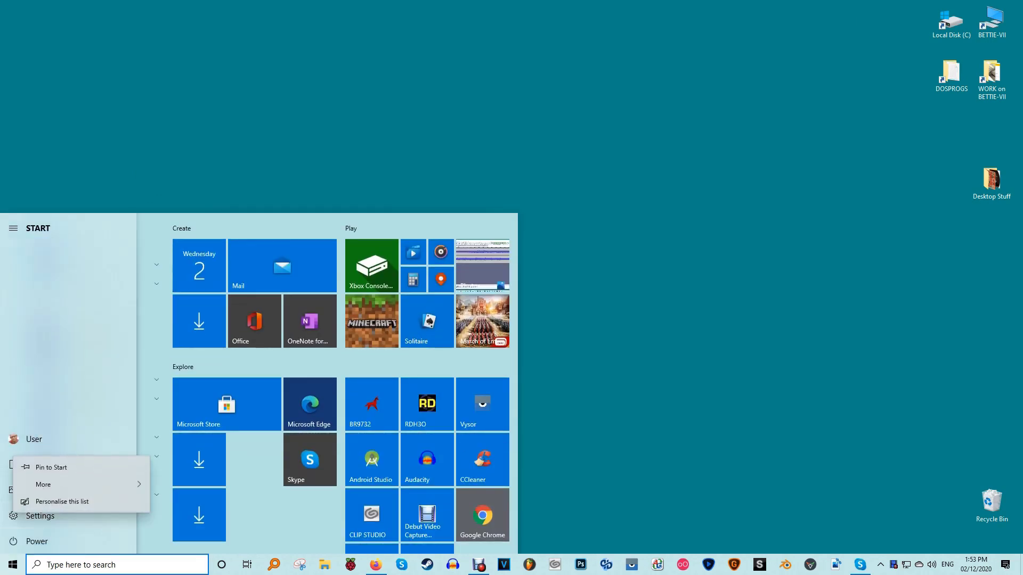
right_click(16, 515)
mouse_move(80, 484)
click(213, 504)
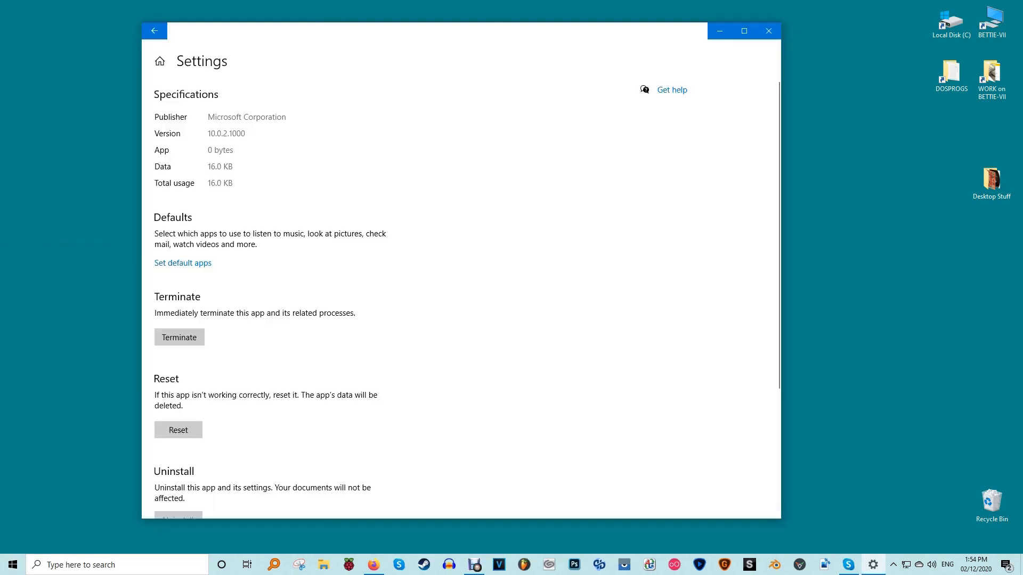
Reset the Settings app's data and confirm the reset
scroll(460, 271, down, 4)
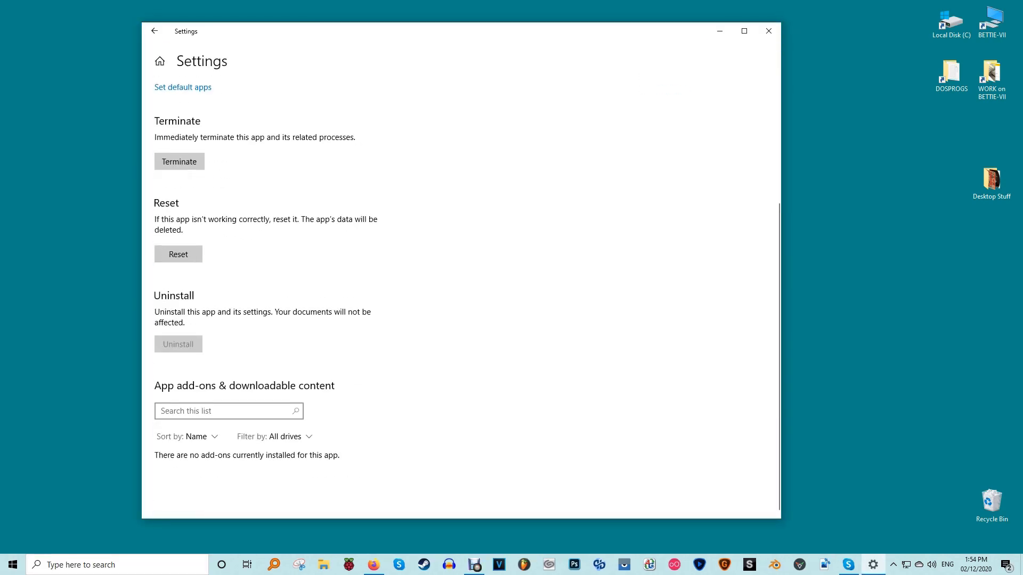
scroll(461, 296, up, 1)
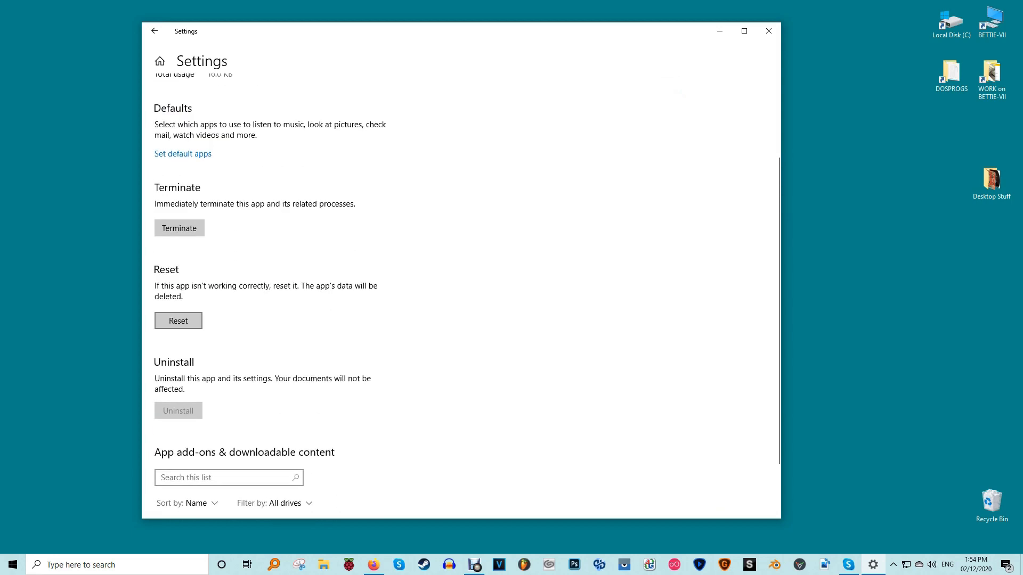
click(178, 320)
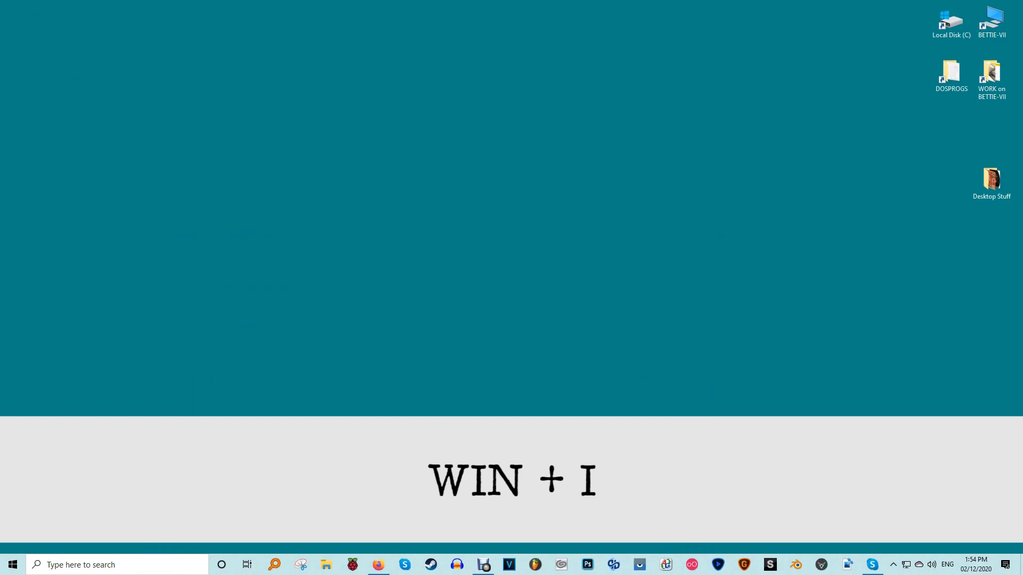
key(super+i)
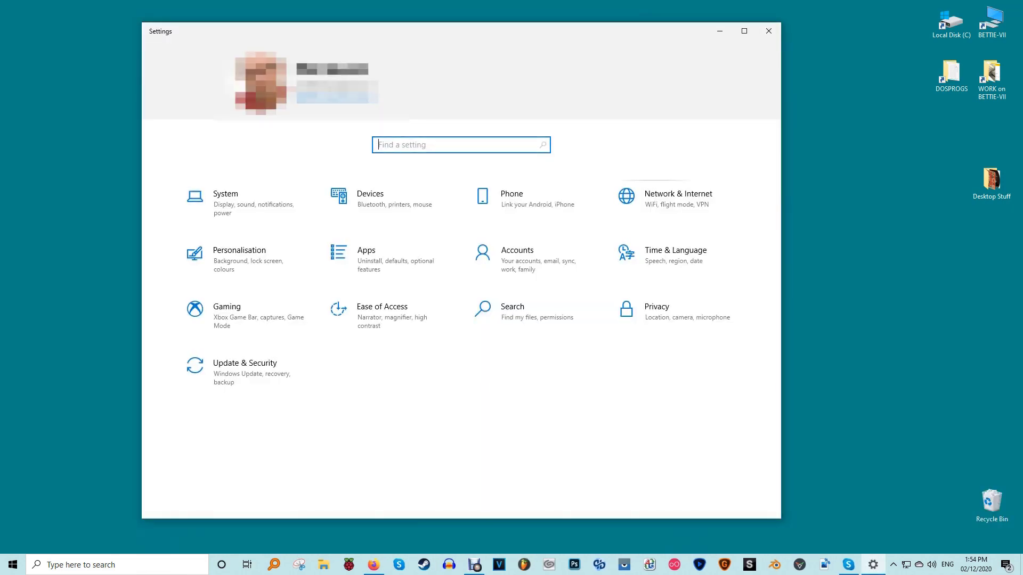
click(768, 30)
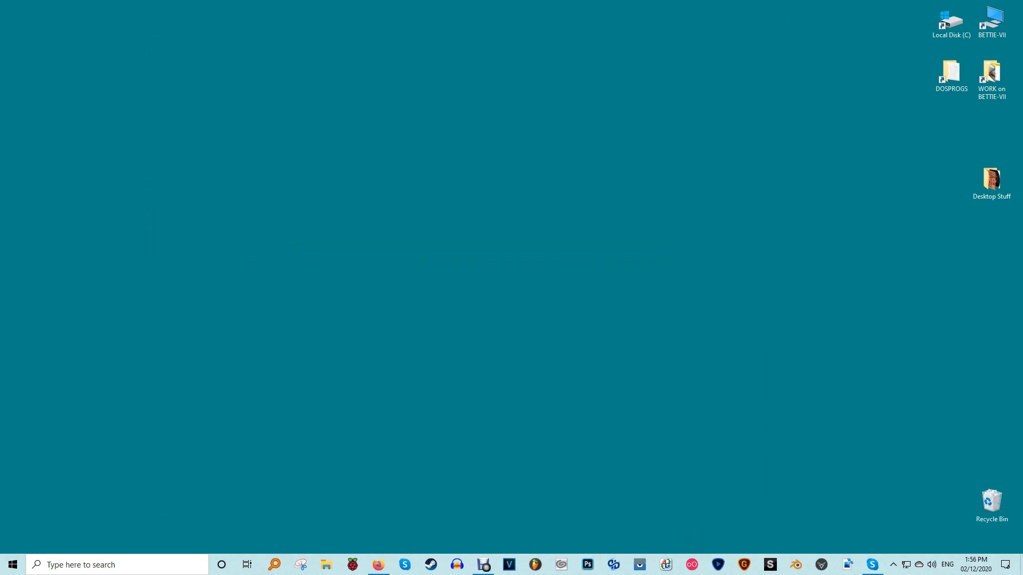
click(1005, 565)
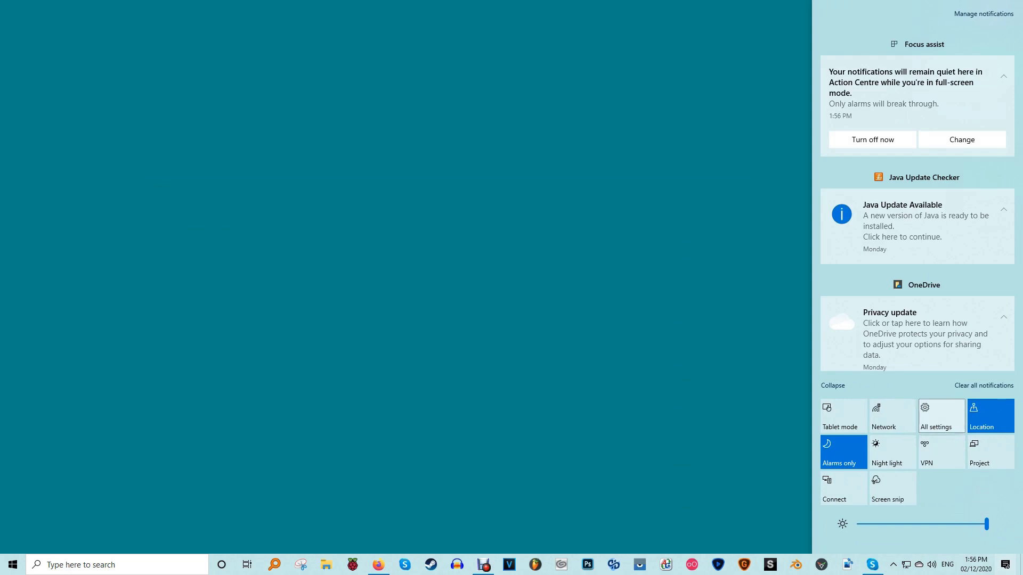
click(941, 416)
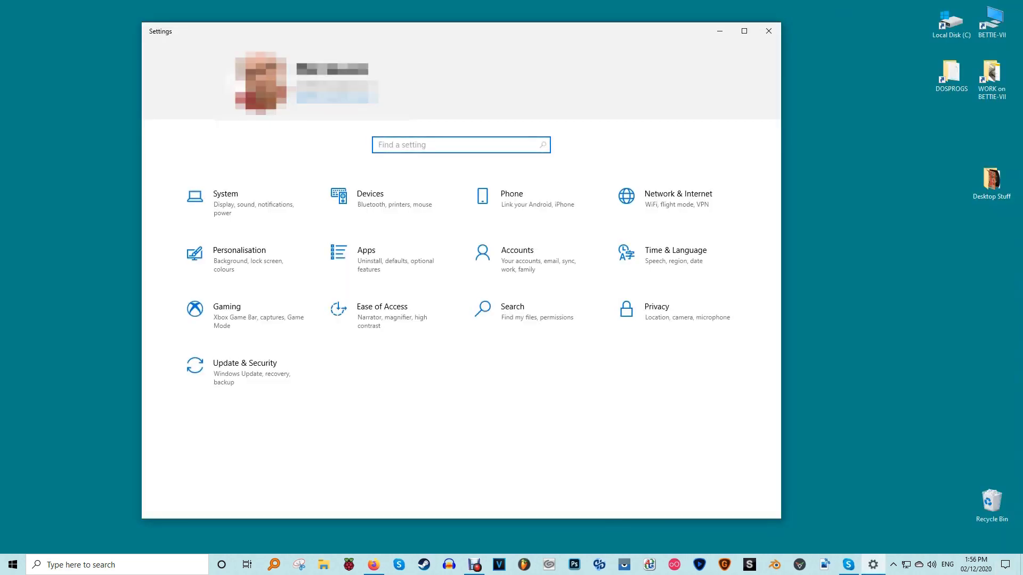
click(769, 31)
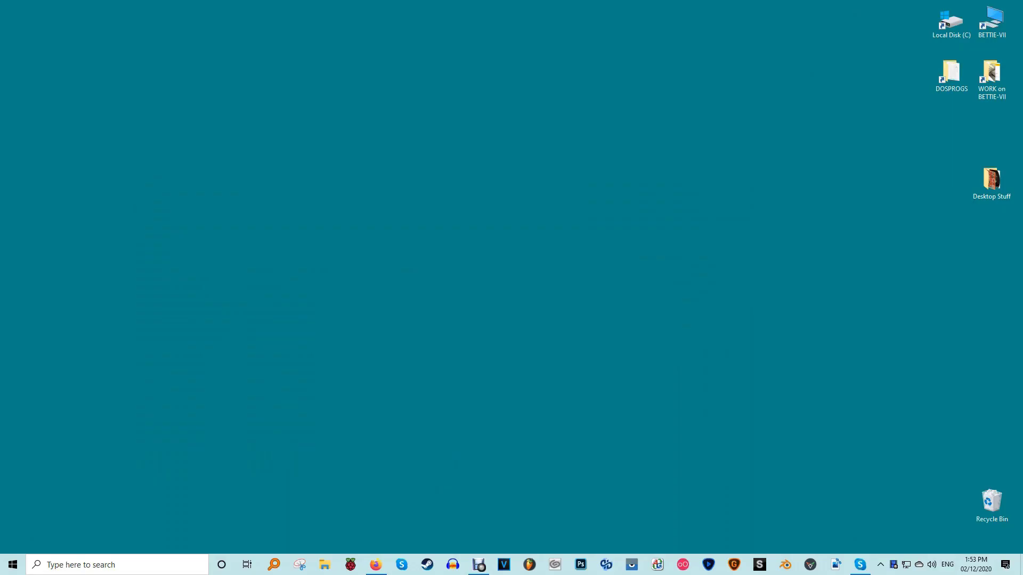
Launch Windows PowerShell and move its window toward the screen centre
key(super)
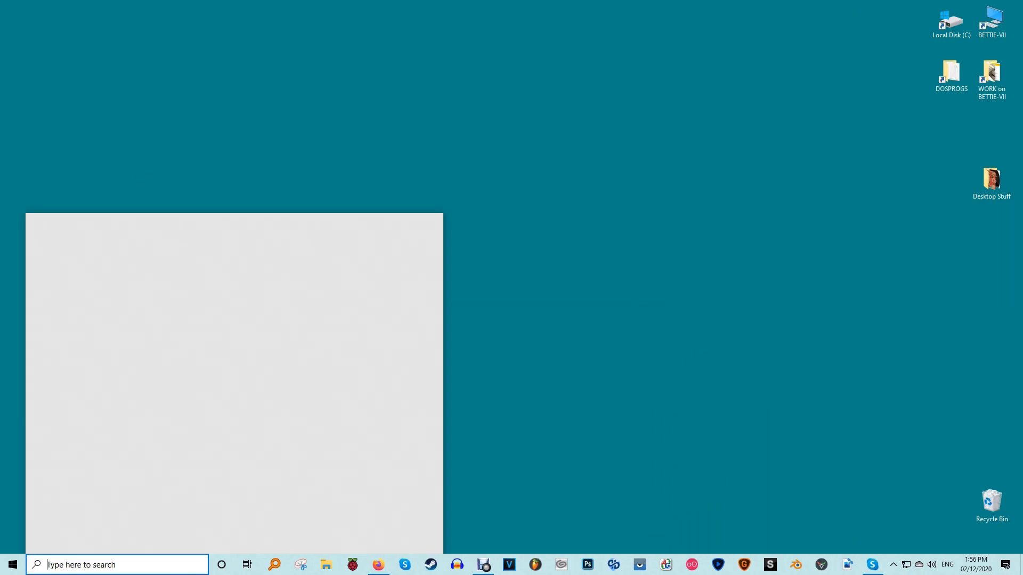
text(powershell)
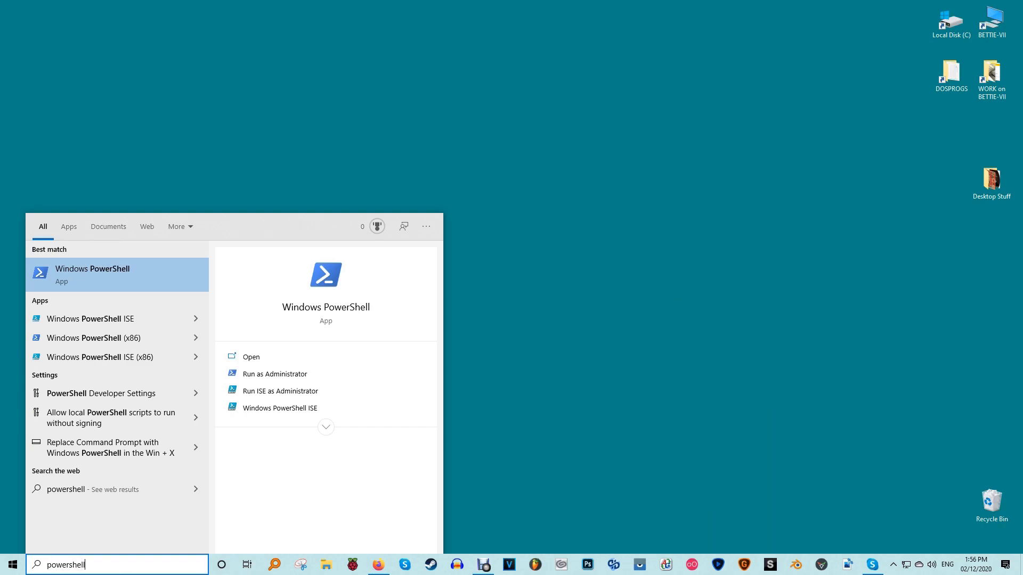
key(Return)
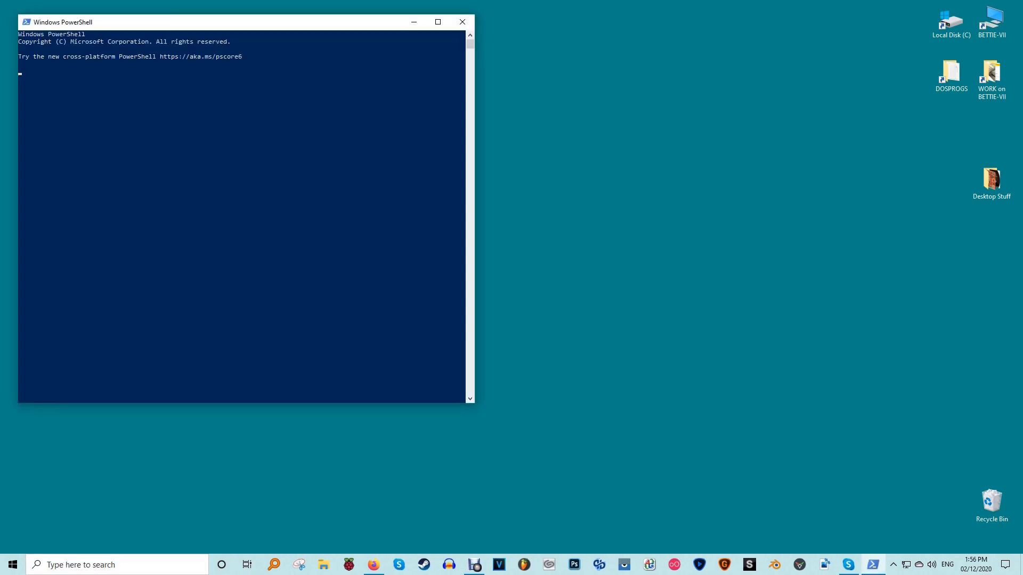
drag(317, 22, 409, 81)
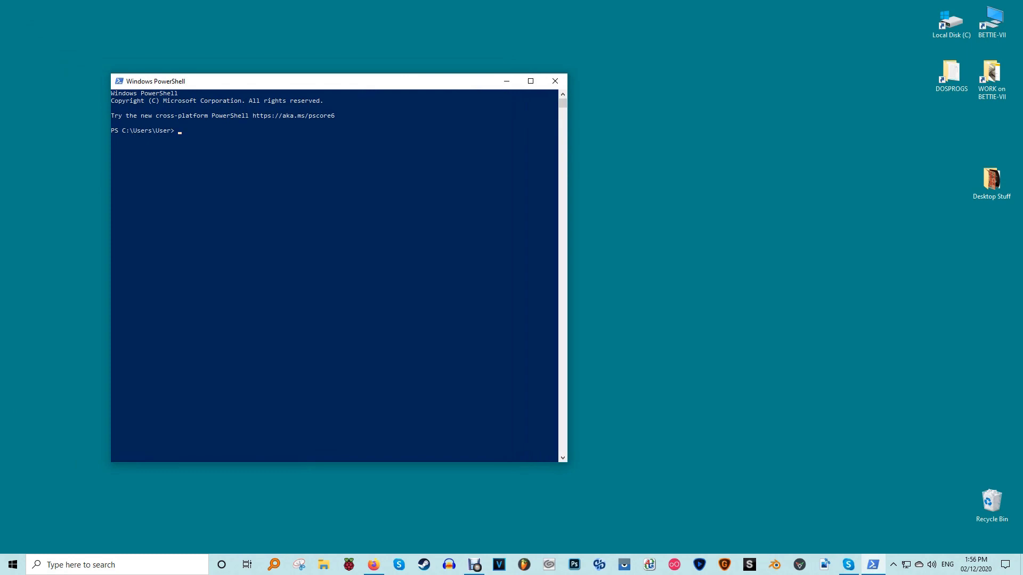
Paste the Get-AppXPackage re-registration command from clipboard history and widen the window
key(super+v)
key(Return)
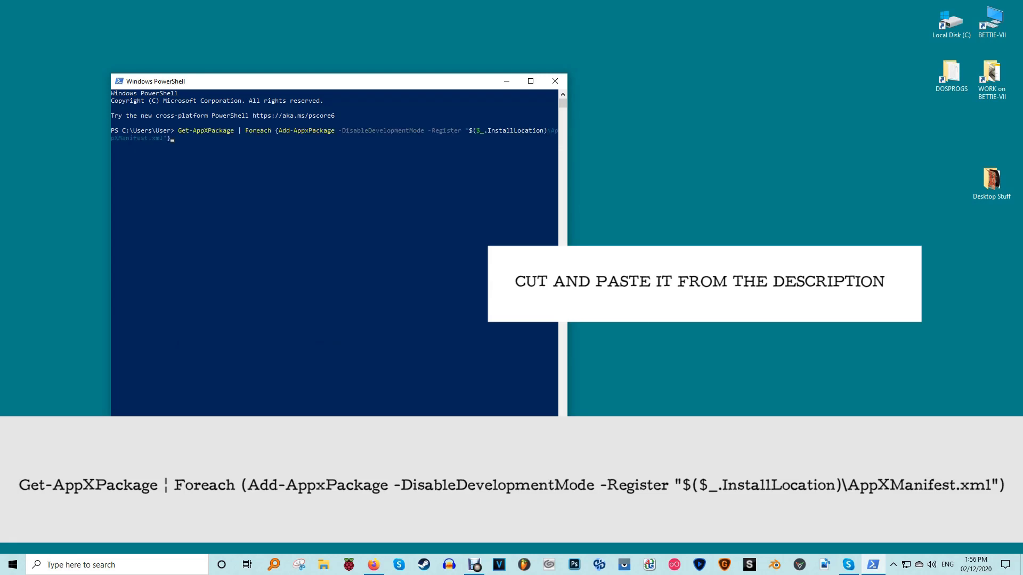
drag(567, 159, 717, 159)
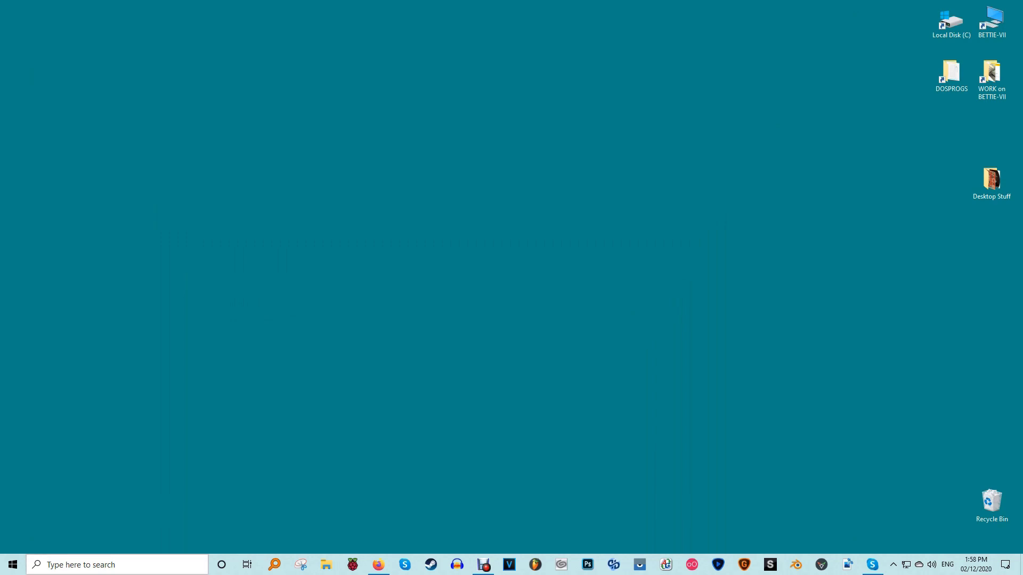
Launch Command Prompt and run sfc /scannow to check system files
click(117, 564)
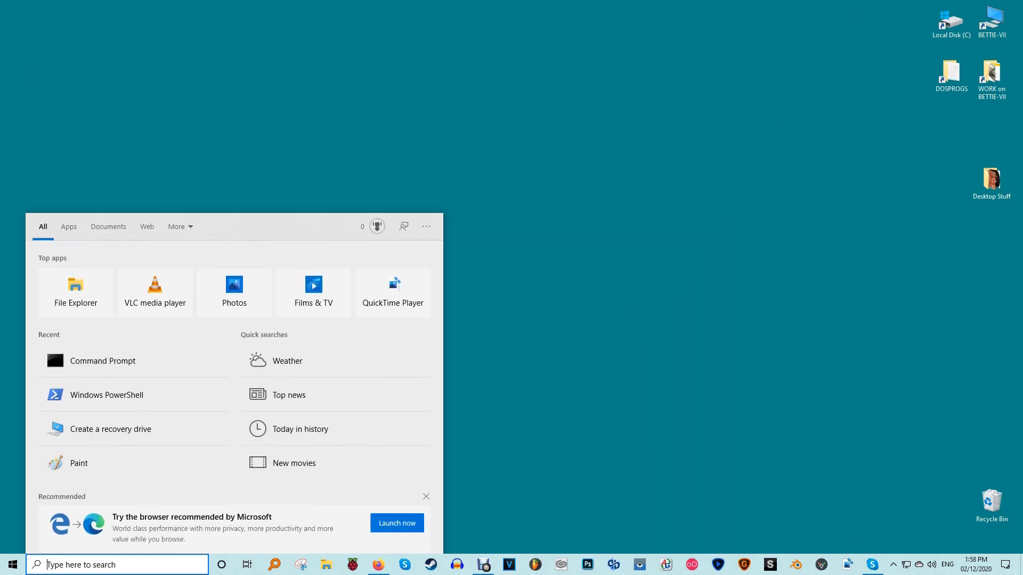
text(cmd)
key(Return)
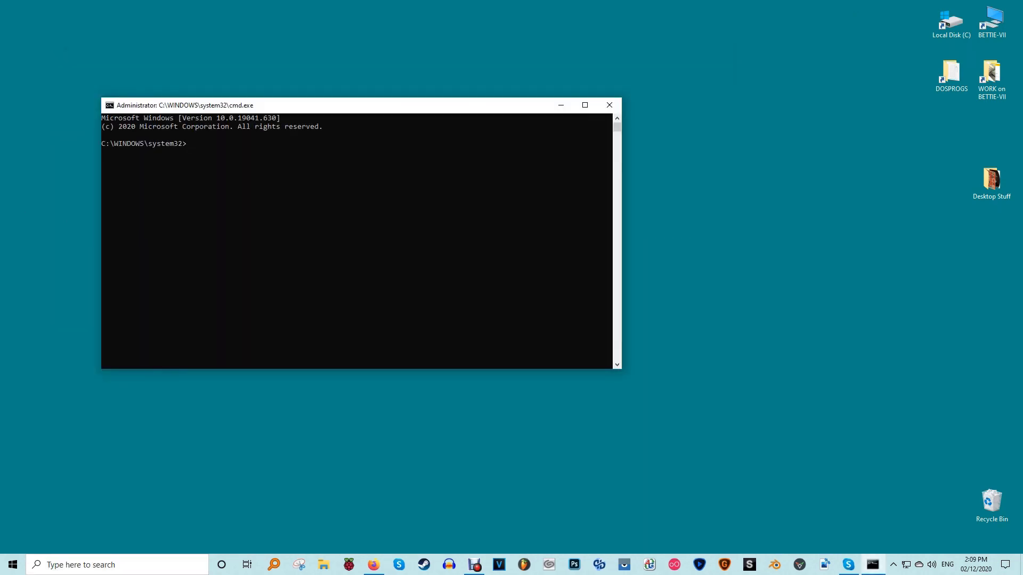
drag(445, 105, 411, 99)
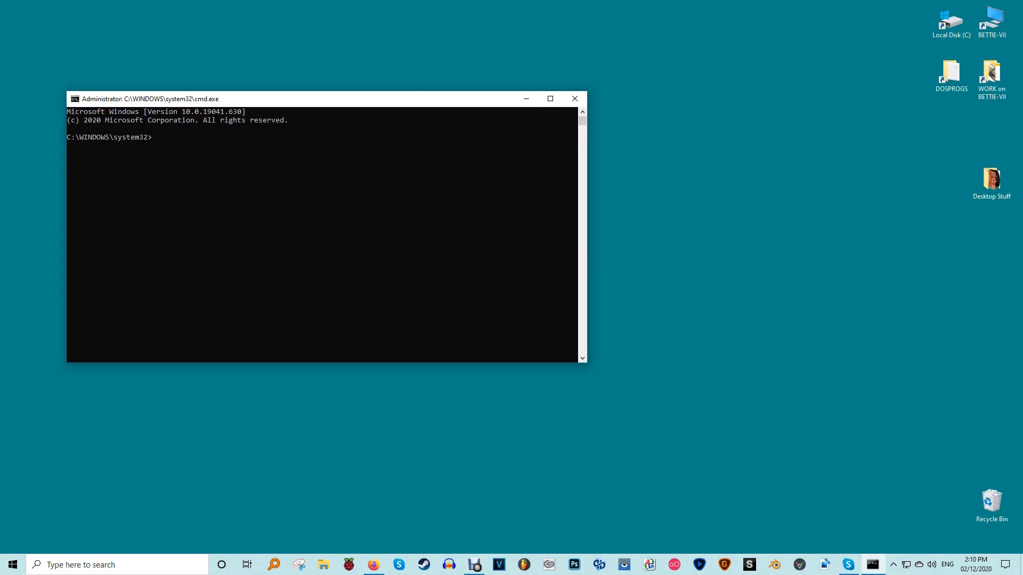
text(sfc /scannow)
key(Return)
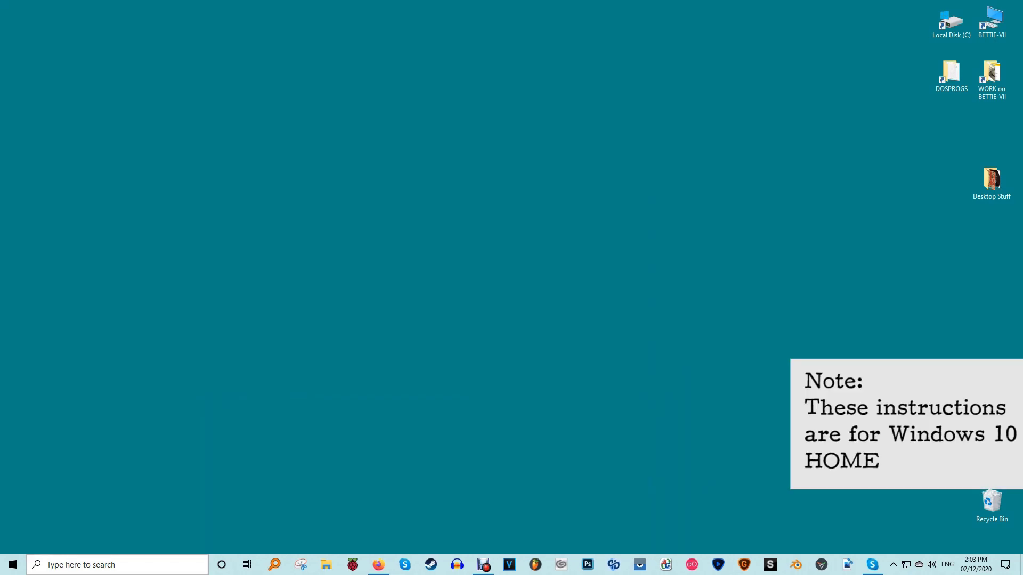
In an administrator Command Prompt, add a new local user with a password using net user /add
click(80, 565)
text(cmd)
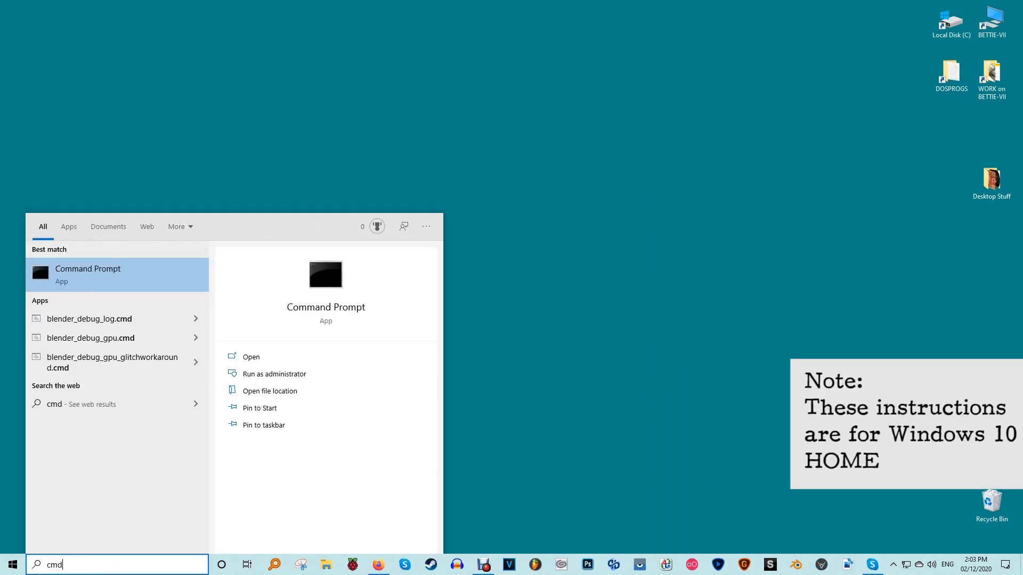
right_click(129, 278)
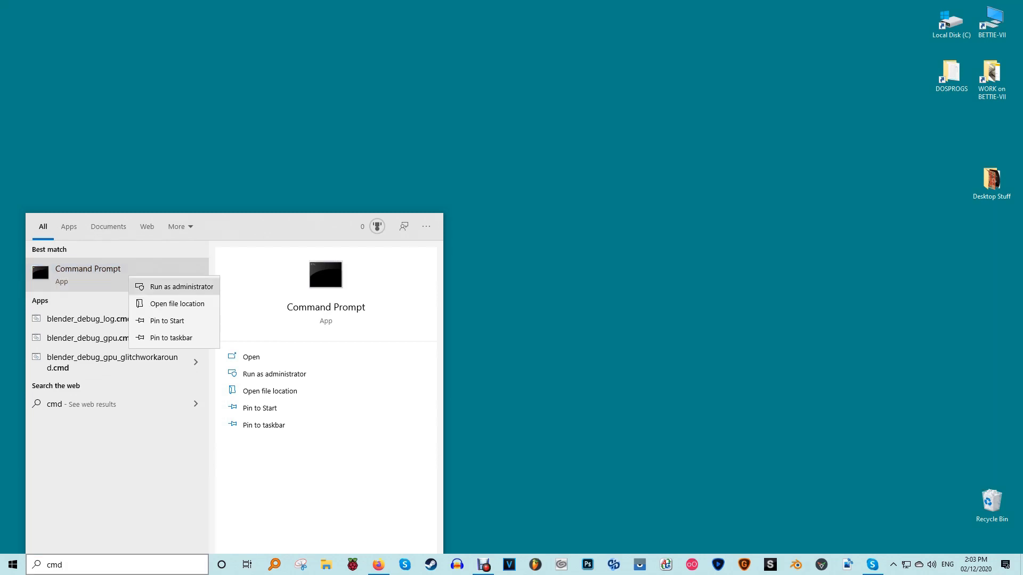
click(176, 286)
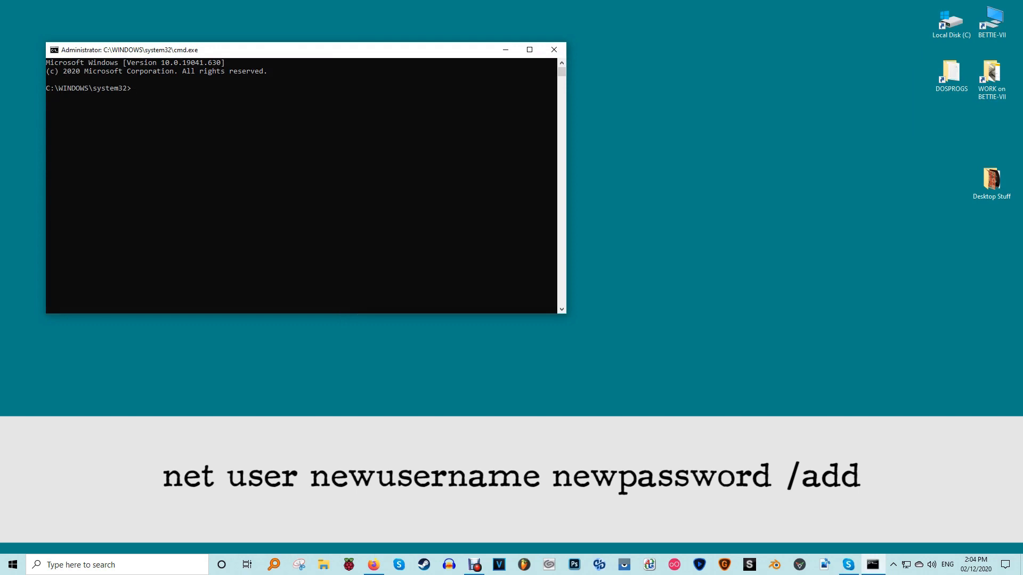
text(net user newusername newpassword /add)
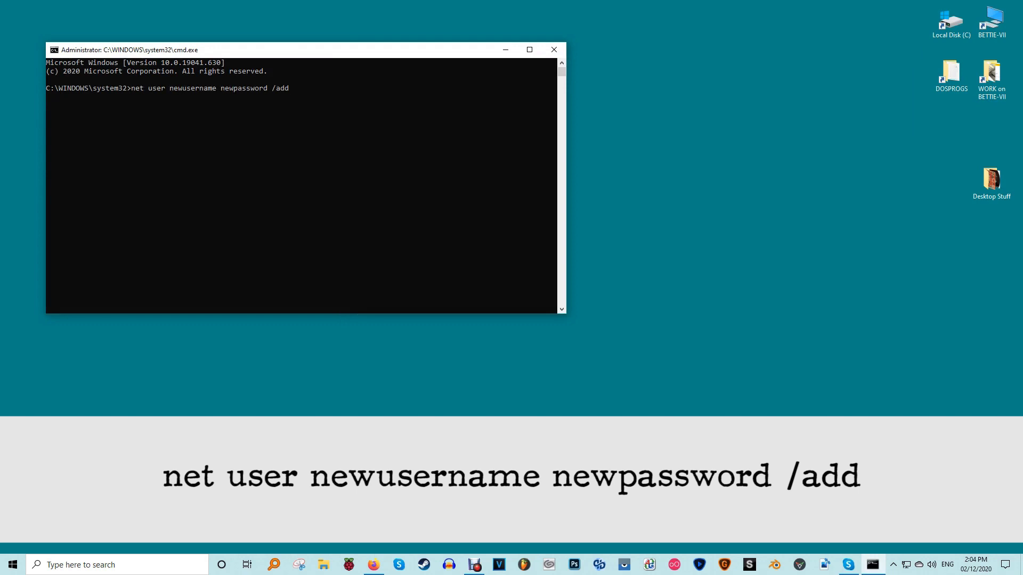
key(Return)
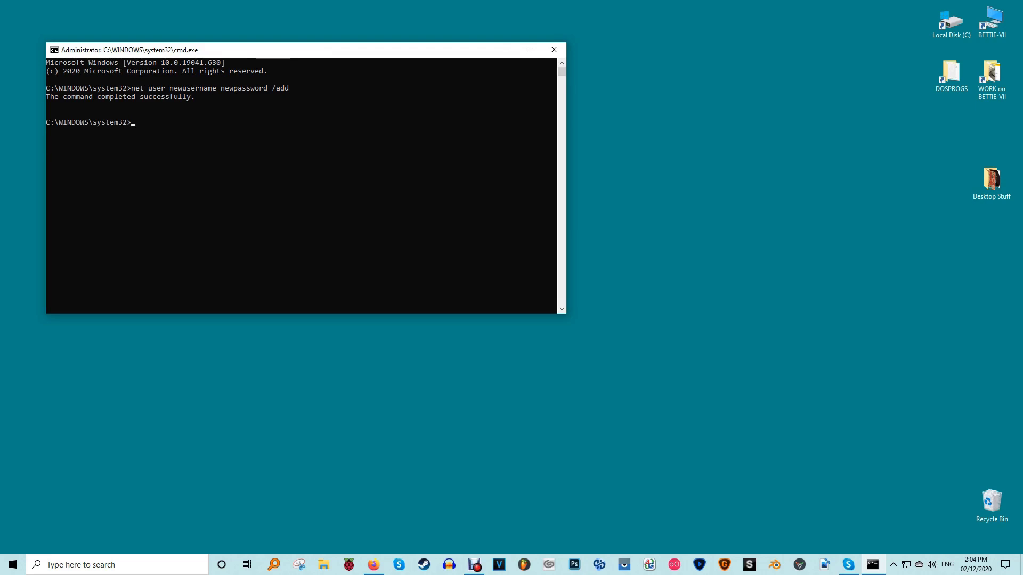
Change the new local account from Standard User to Administrator under Family & other users
click(13, 564)
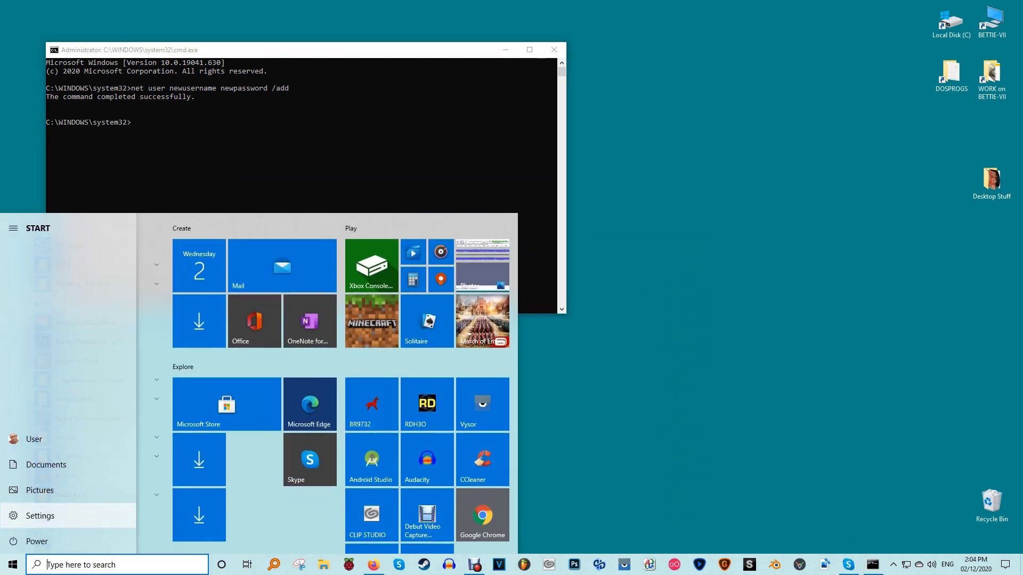
click(14, 516)
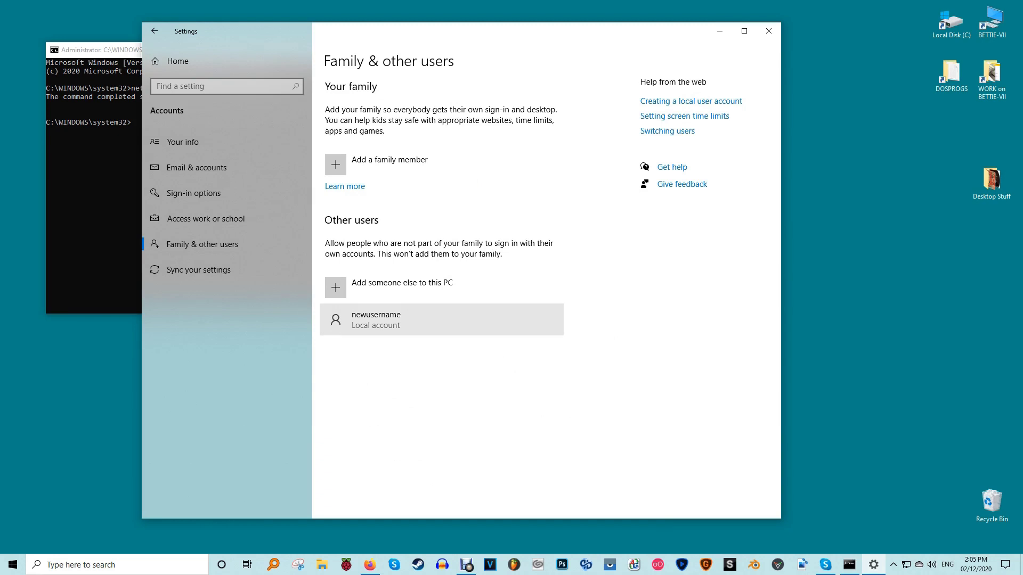
click(442, 319)
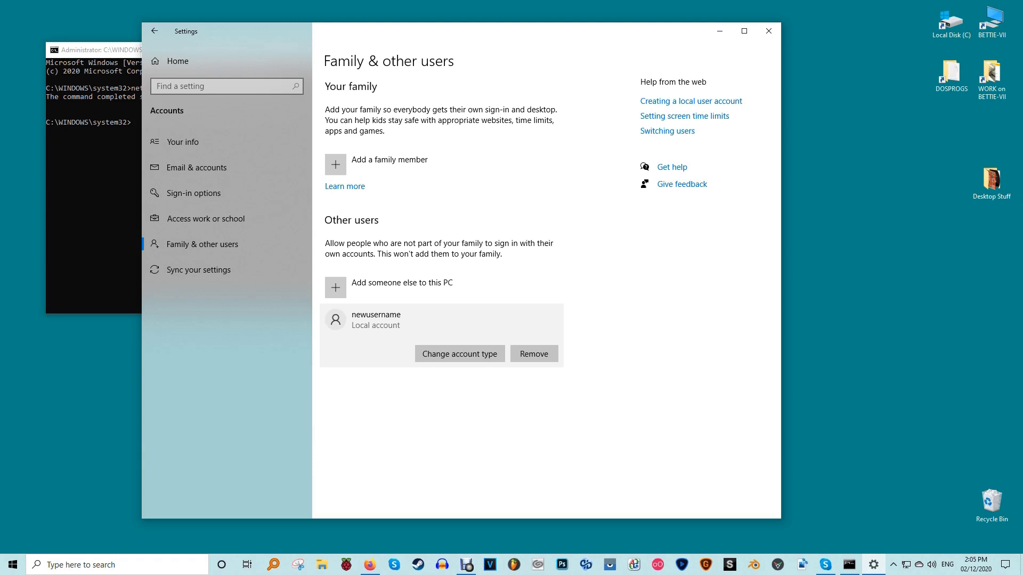
click(460, 354)
click(369, 280)
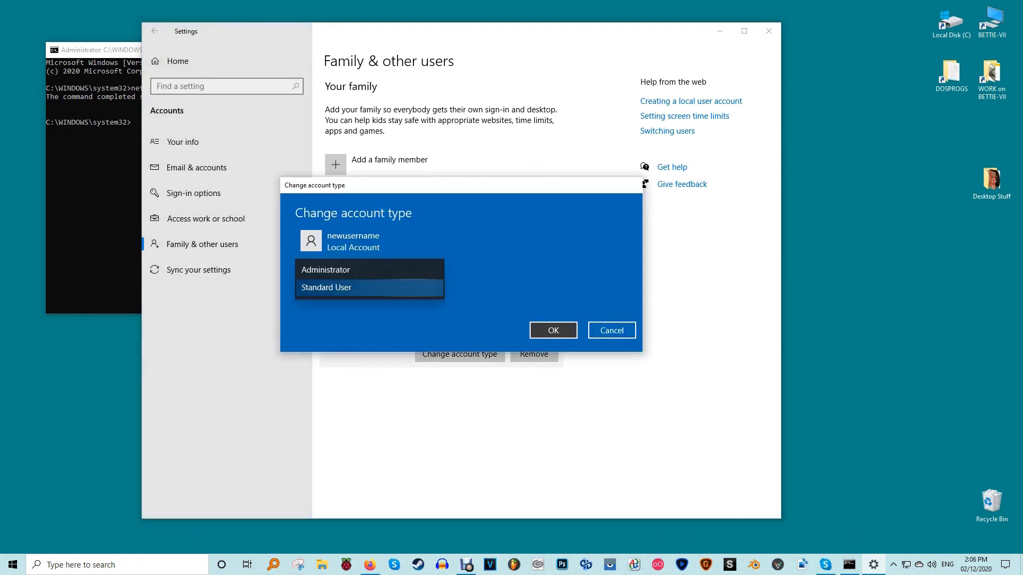
click(340, 270)
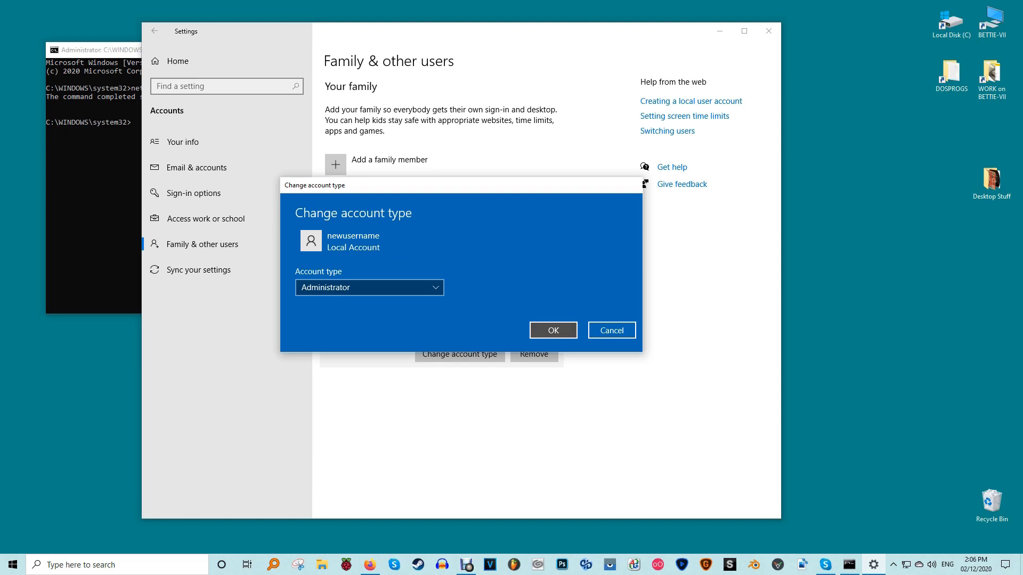
click(553, 331)
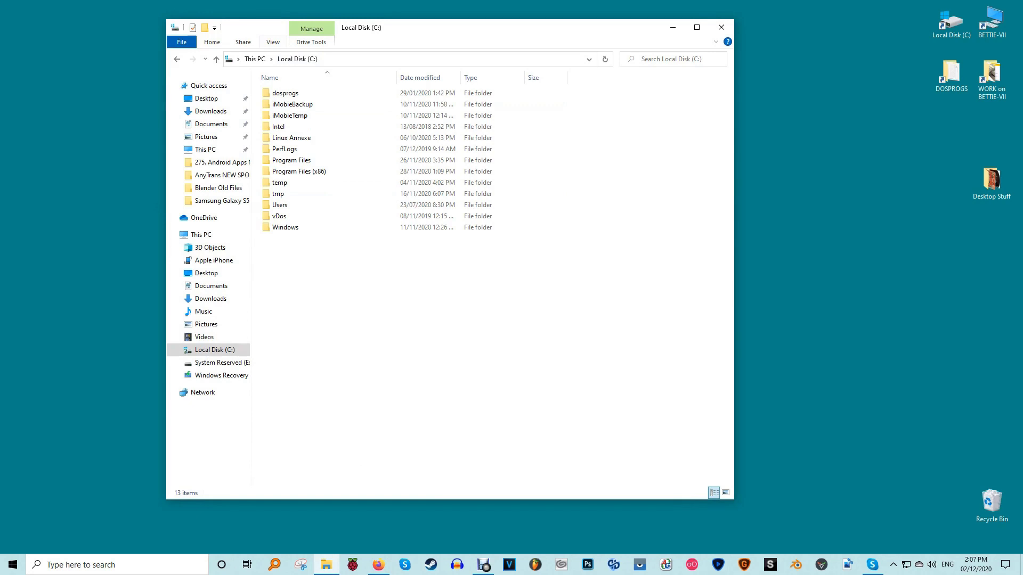
Show hidden items, then select all 40 items in C:\Users\User
key(alt+v)
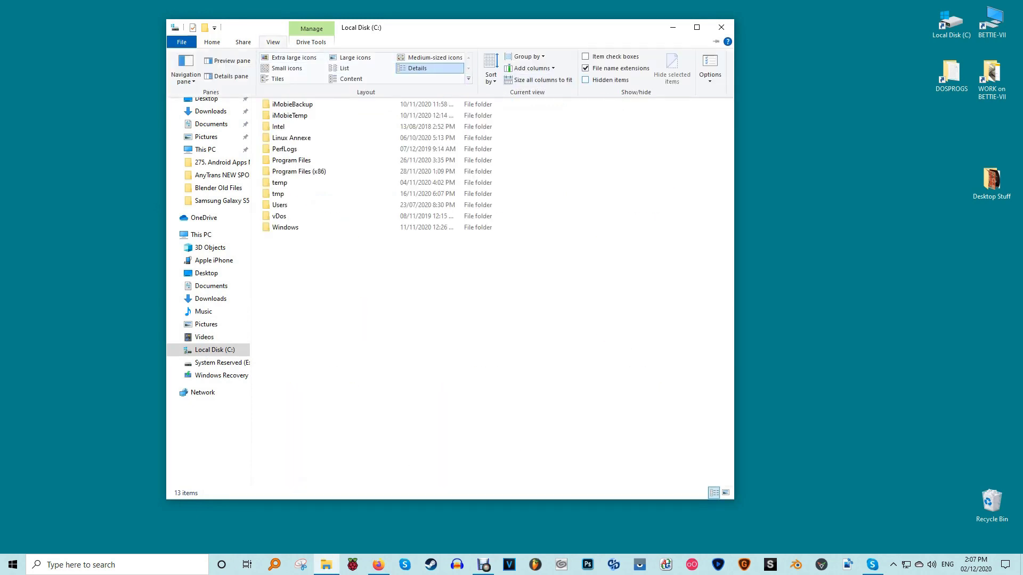
click(586, 80)
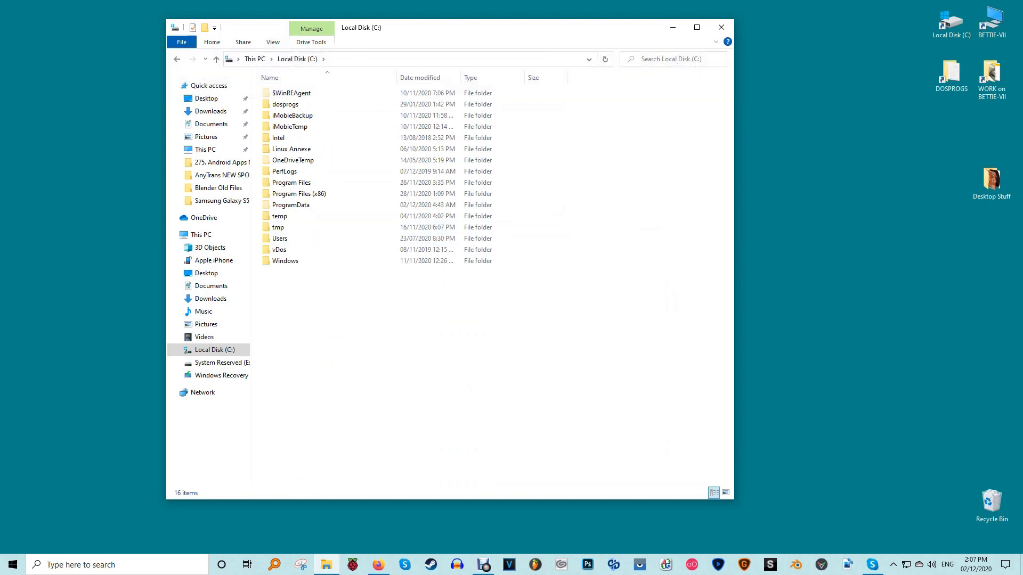
key(u)
key(Return)
key(u)
key(Return)
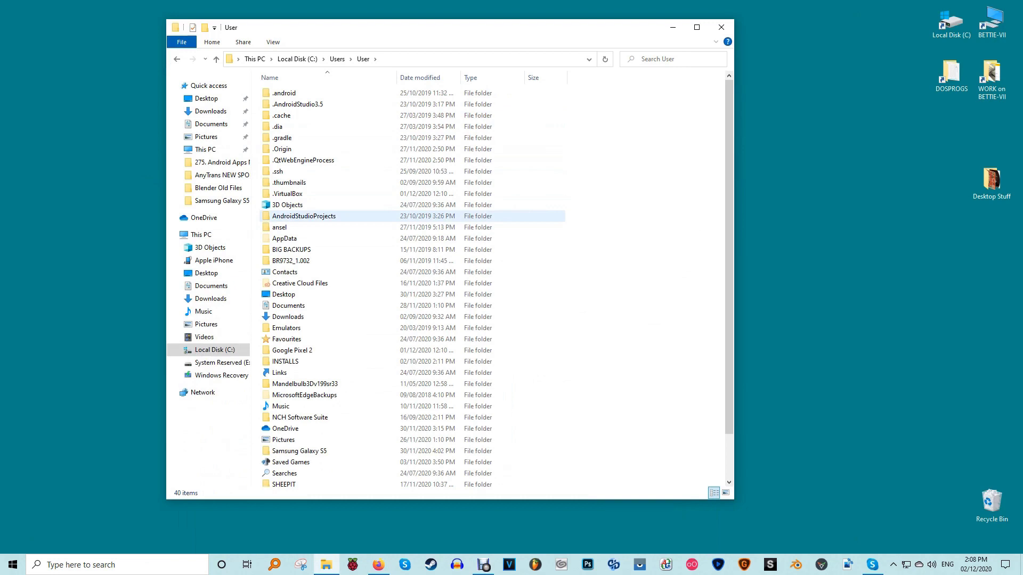
key(ctrl+a)
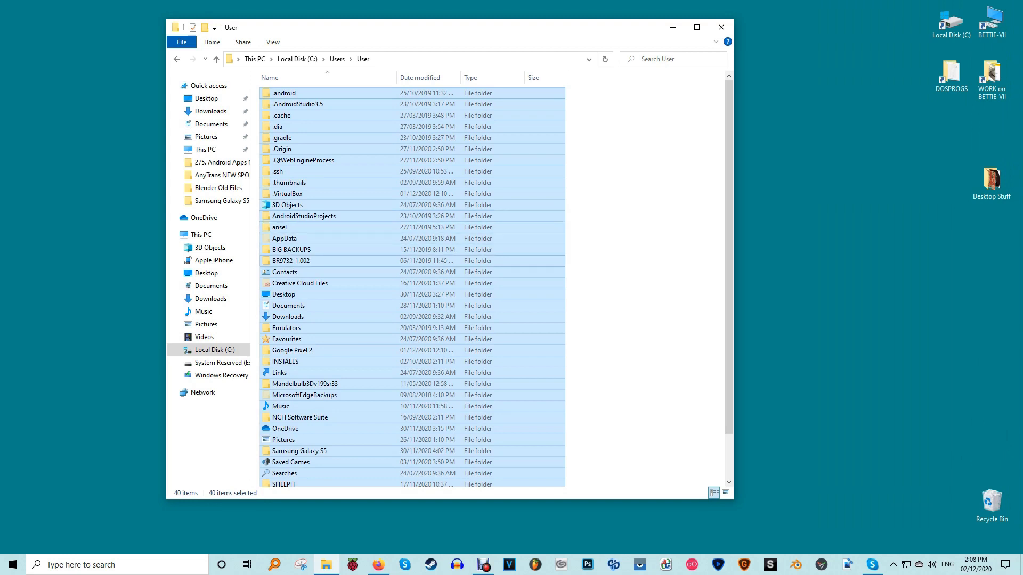
right_click(363, 182)
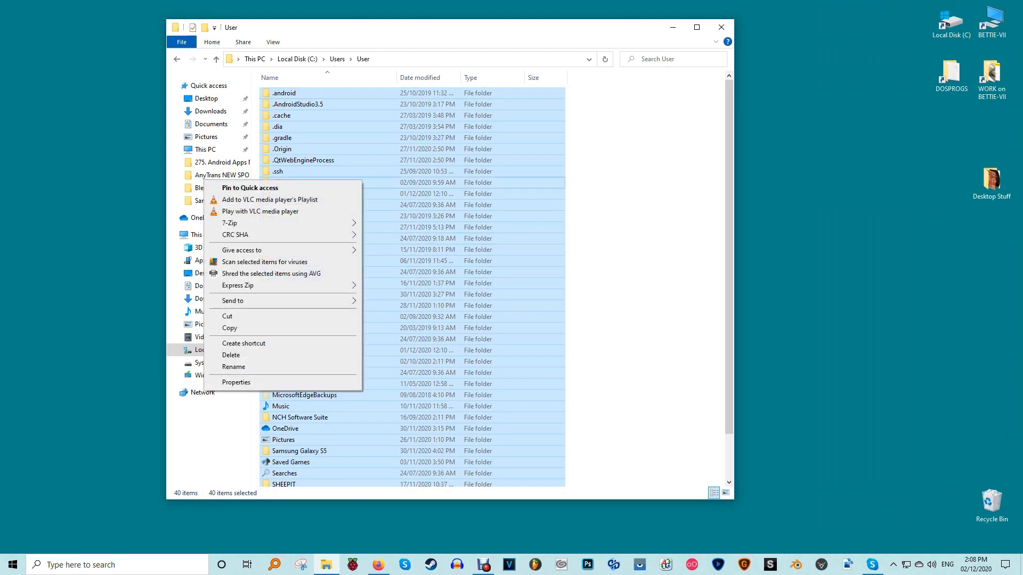